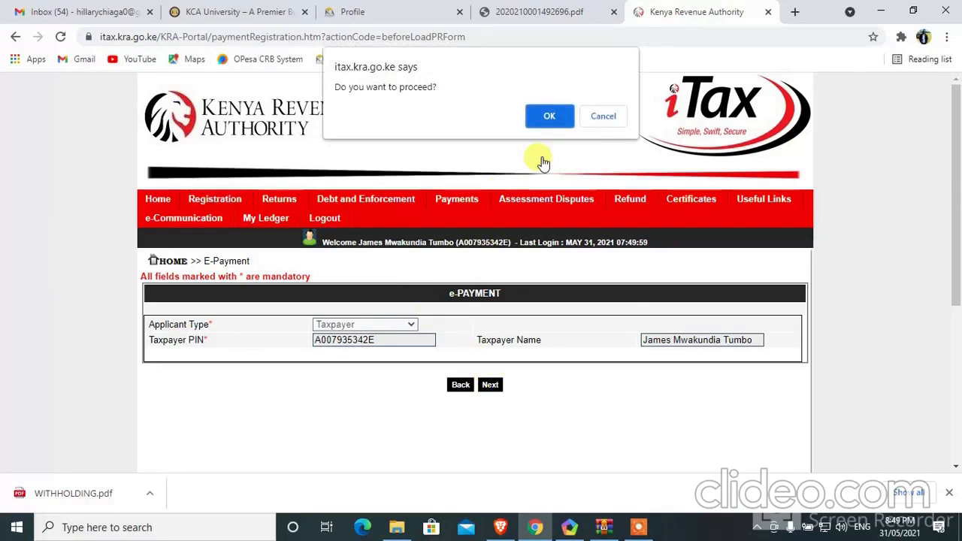
# Proceed to the payment registration form and choose Income Tax, (0105) Income Tax - Withholding, Self Assessment Tax, with entry by web form
pyautogui.click(545, 118)
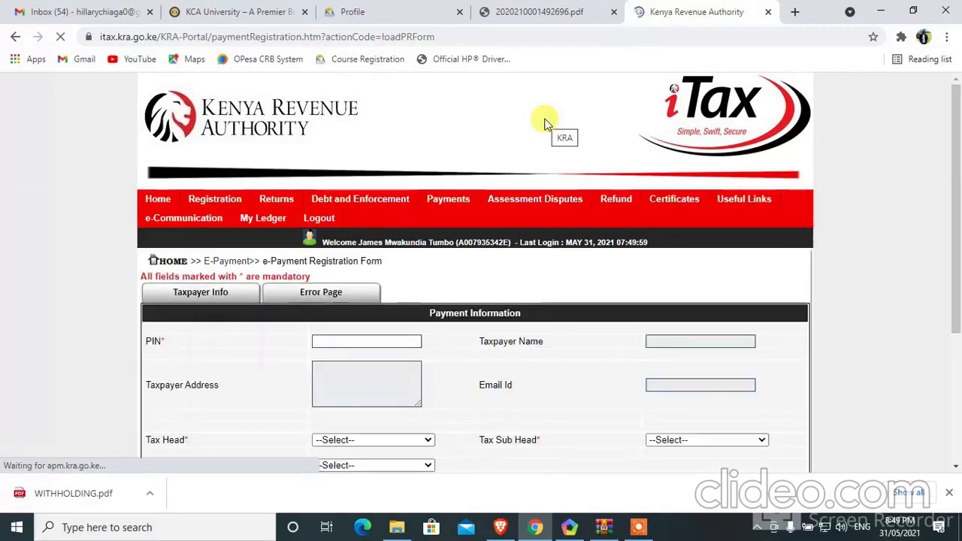
pyautogui.scroll(-2, 547, 129)
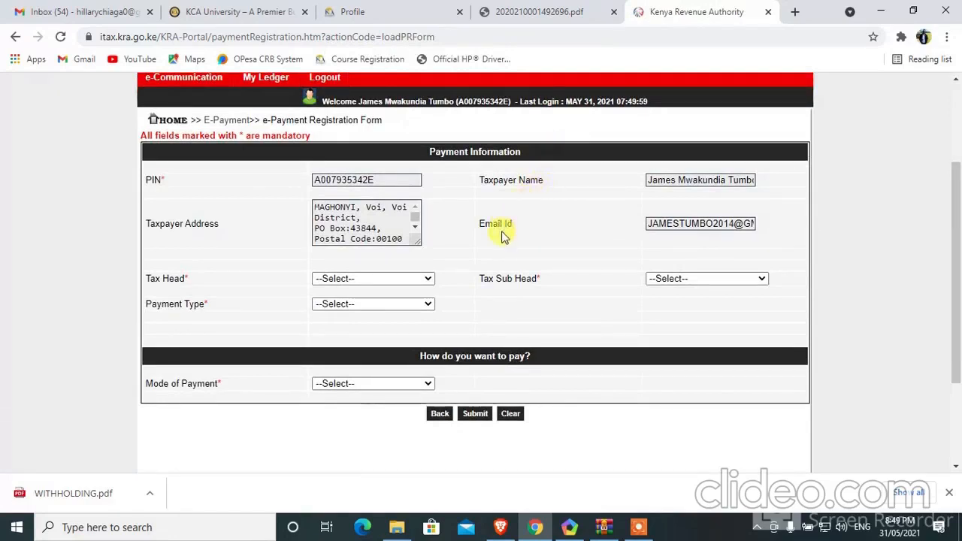
pyautogui.click(425, 281)
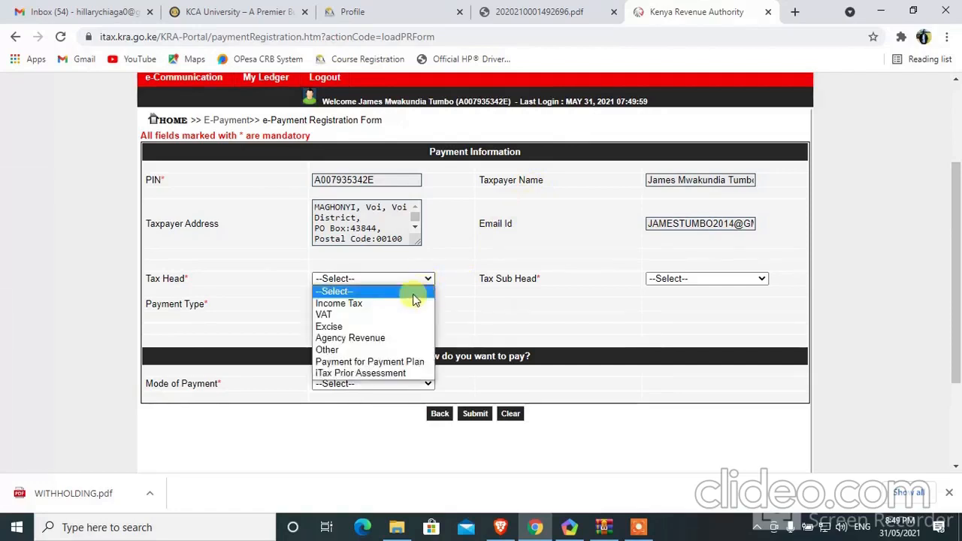
pyautogui.click(412, 305)
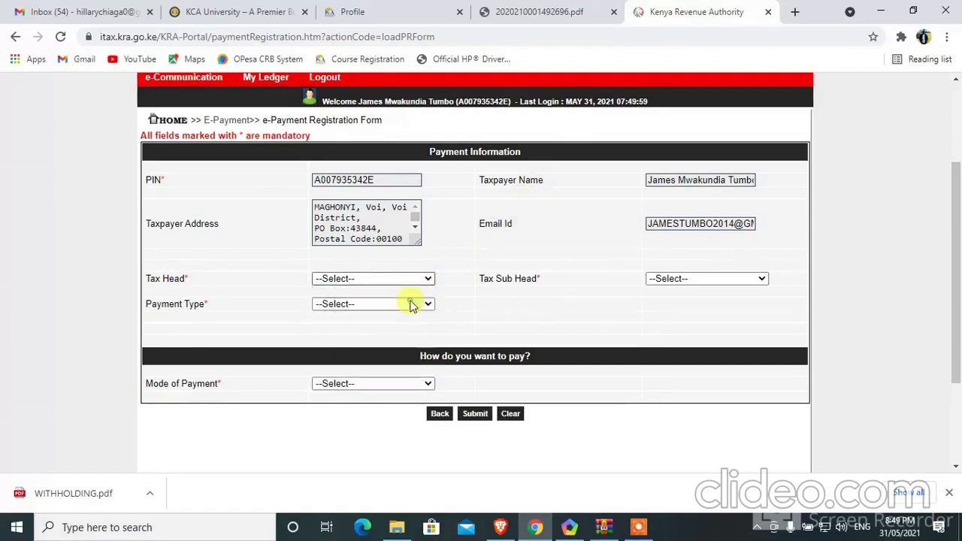
pyautogui.click(761, 280)
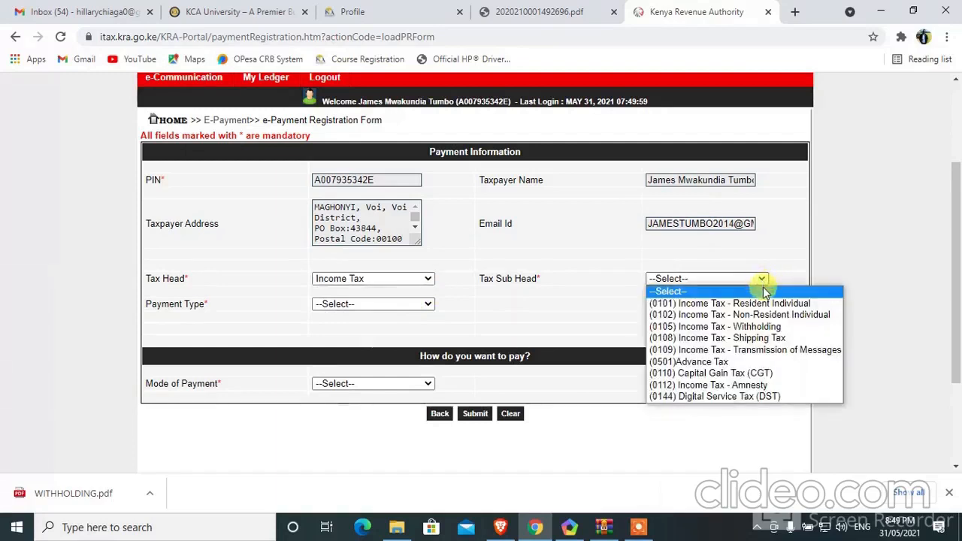
pyautogui.click(752, 328)
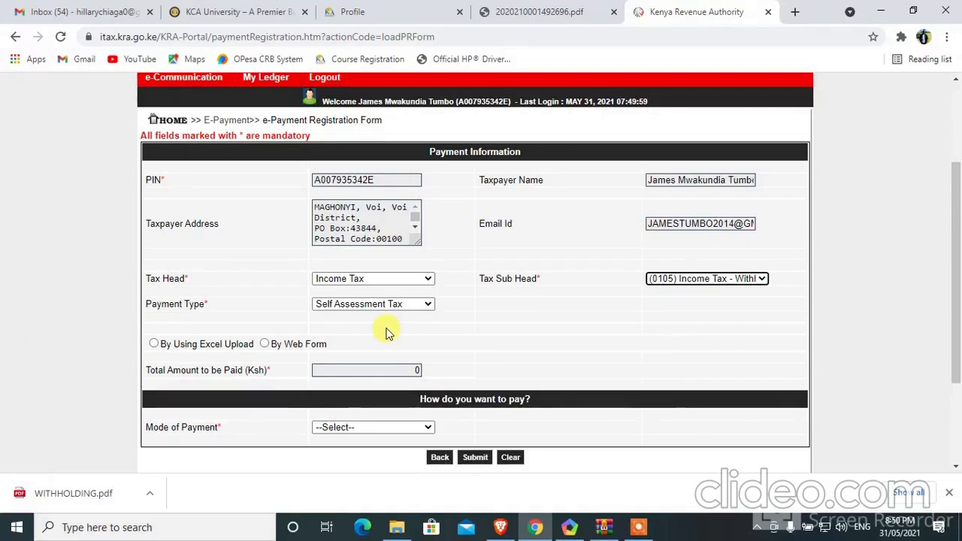
pyautogui.click(265, 344)
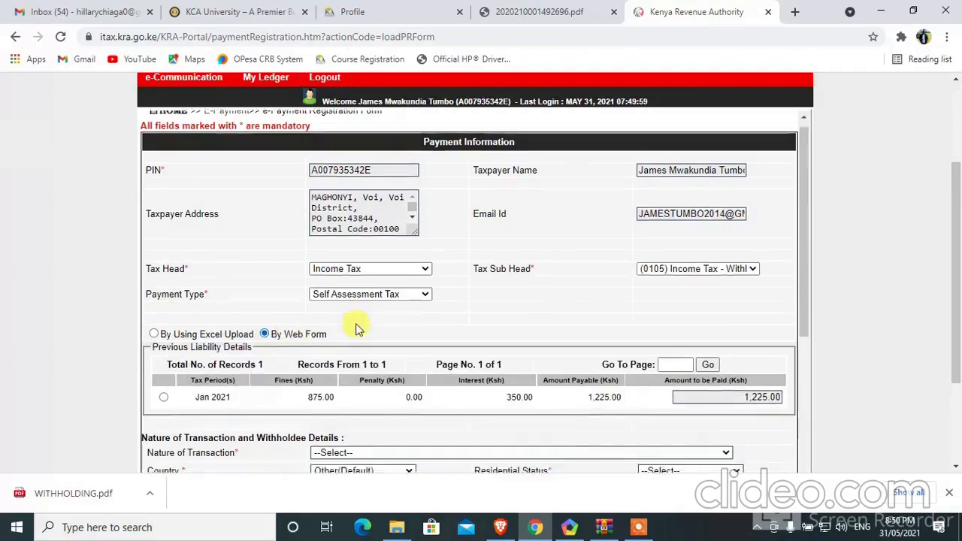
# Set the nature of transaction to Management, Professional Training or Consultancy Fees Which Is Over 24,000 In A Month and the residential status to Resident
pyautogui.scroll(-3, 357, 328)
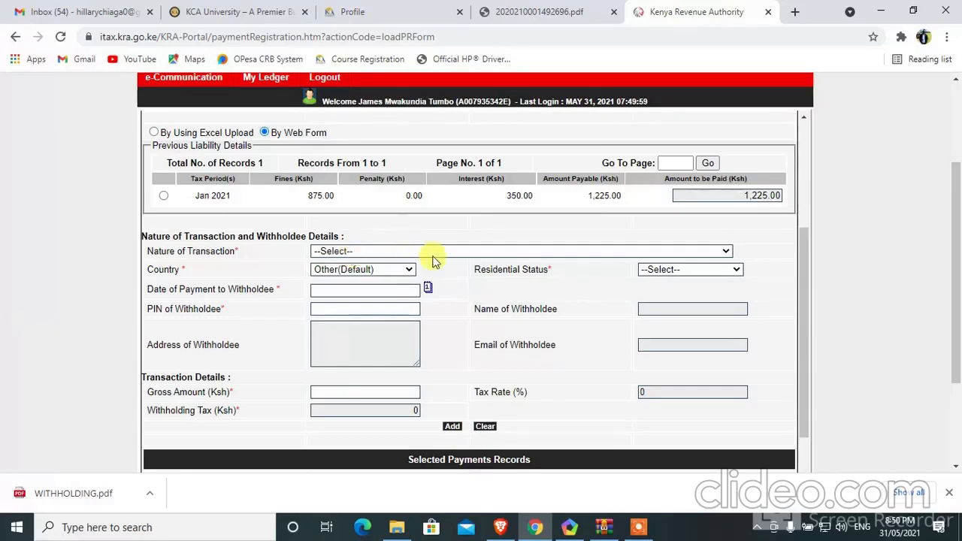
pyautogui.click(727, 252)
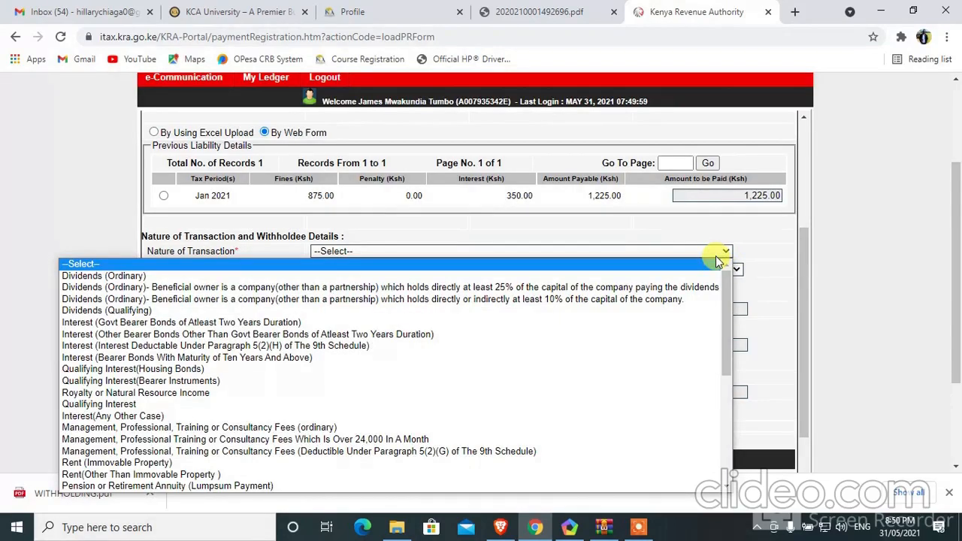
pyautogui.scroll(-4, 711, 272)
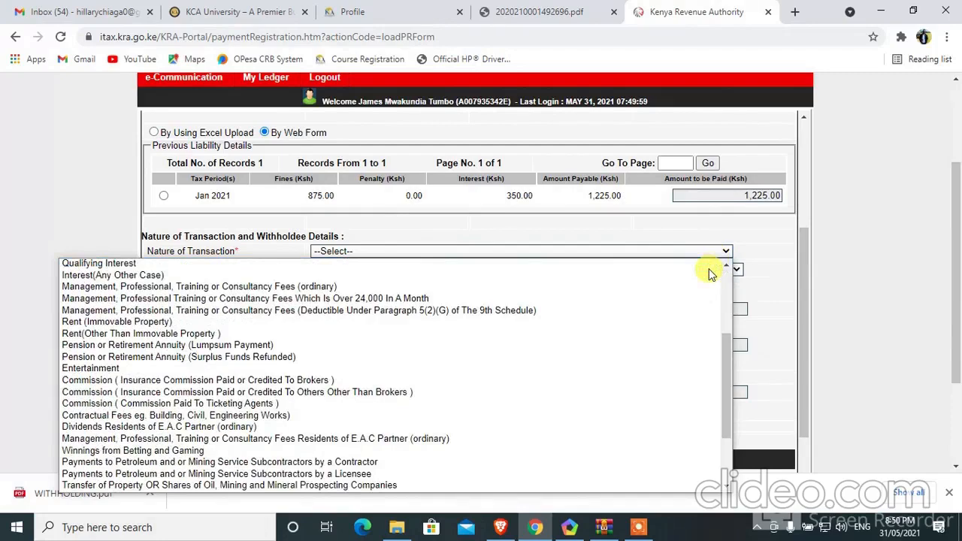
pyautogui.scroll(-3, 710, 273)
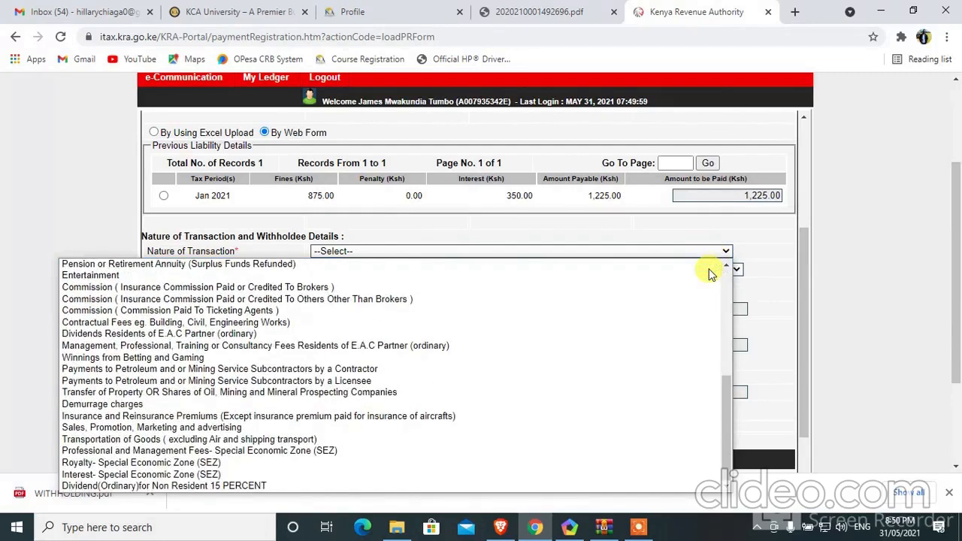
pyautogui.scroll(6, 643, 348)
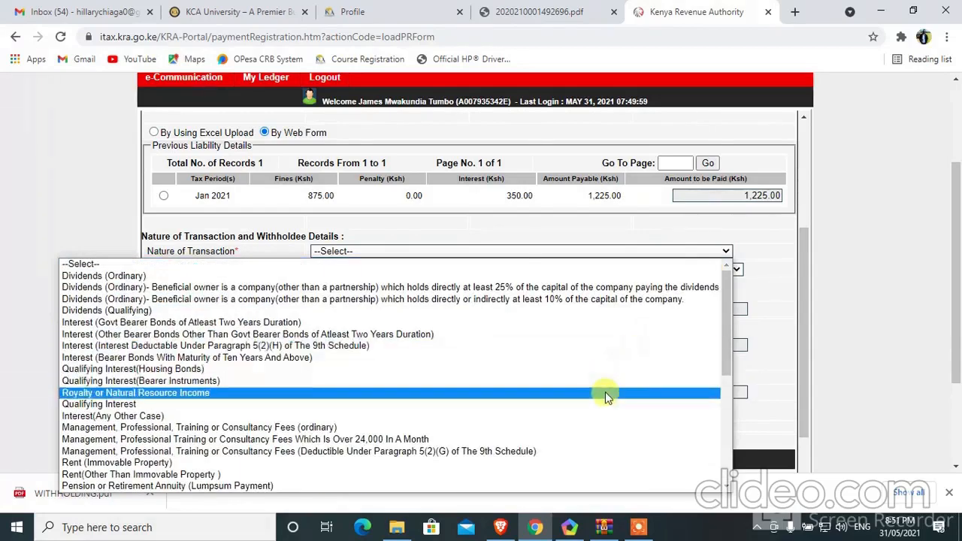
pyautogui.click(576, 441)
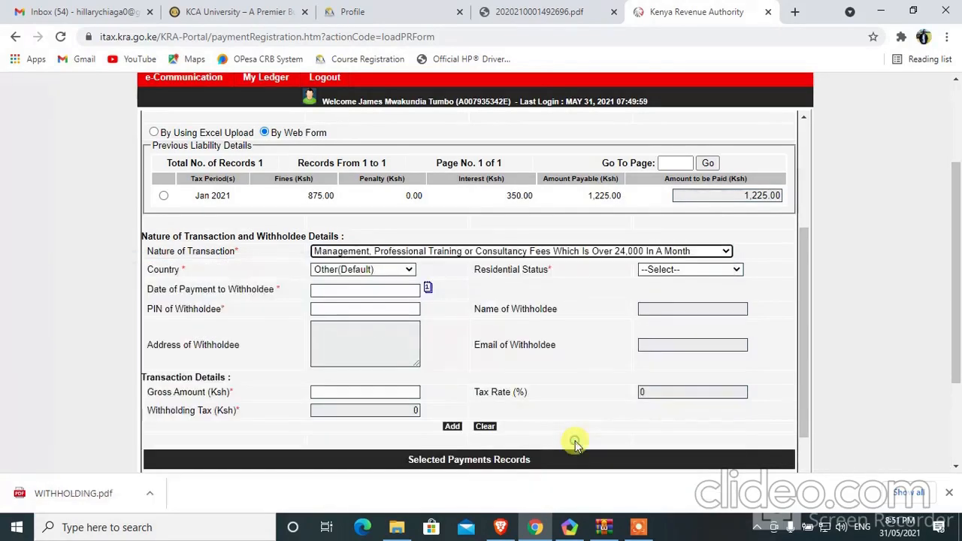
pyautogui.click(734, 272)
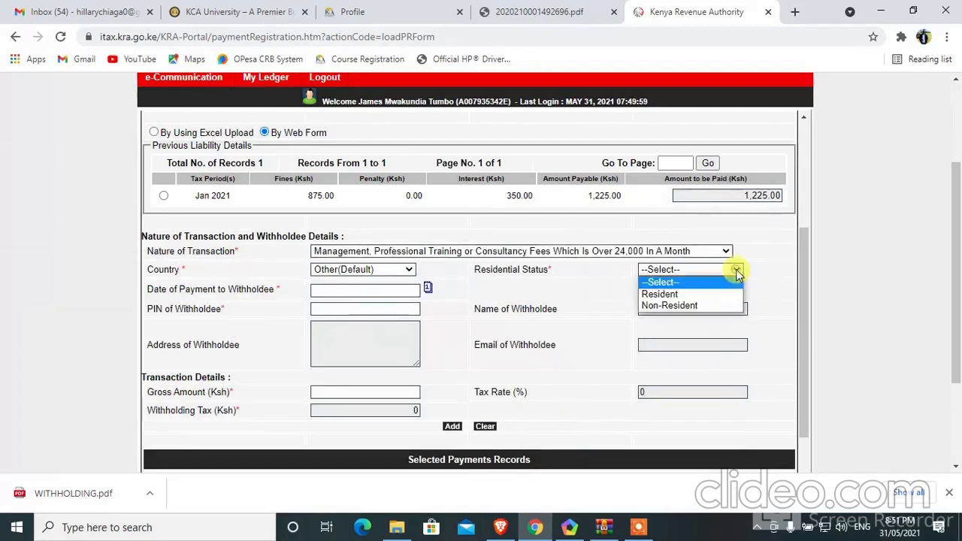
pyautogui.click(687, 295)
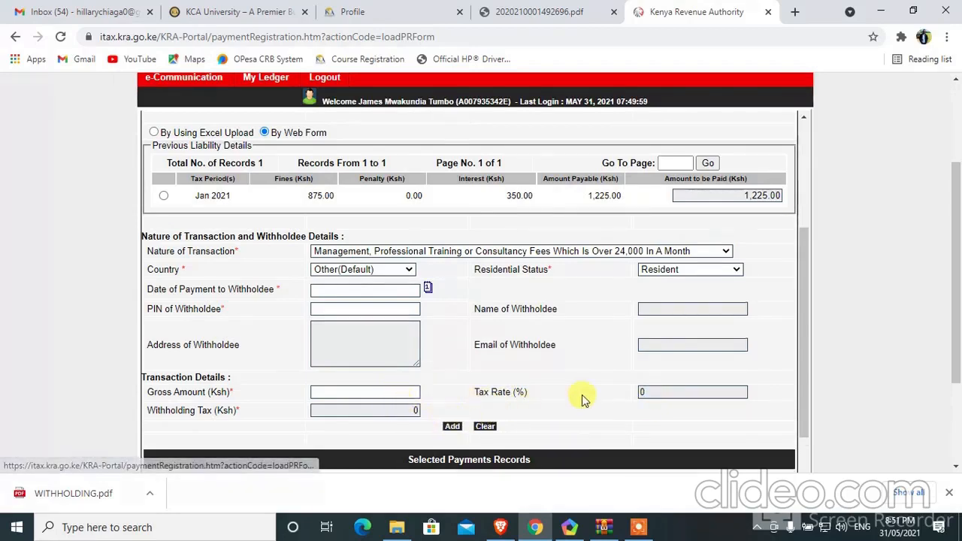
# Review the remaining withholdee, transaction and disclaimer fields and the options offered for the mode of payment
pyautogui.scroll(-3, 583, 398)
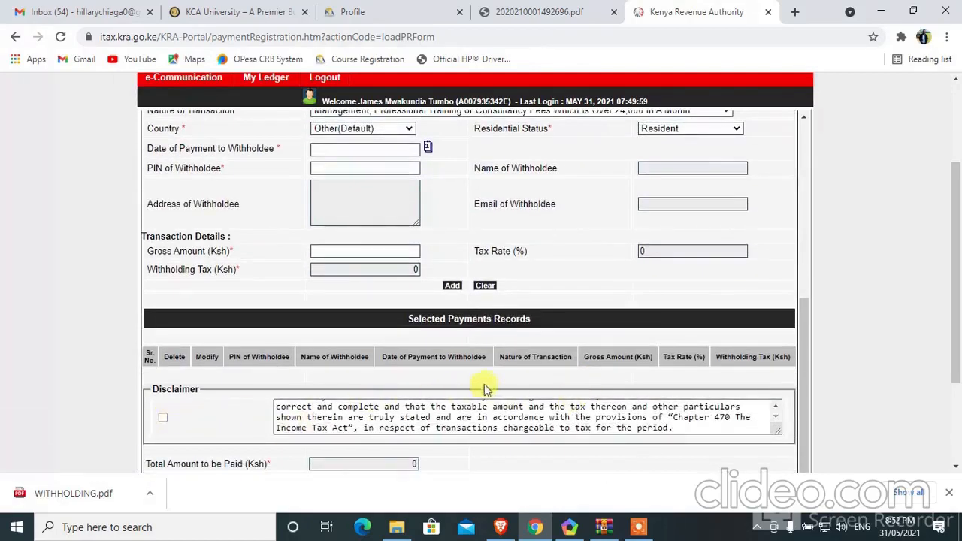
pyautogui.scroll(-1, 484, 387)
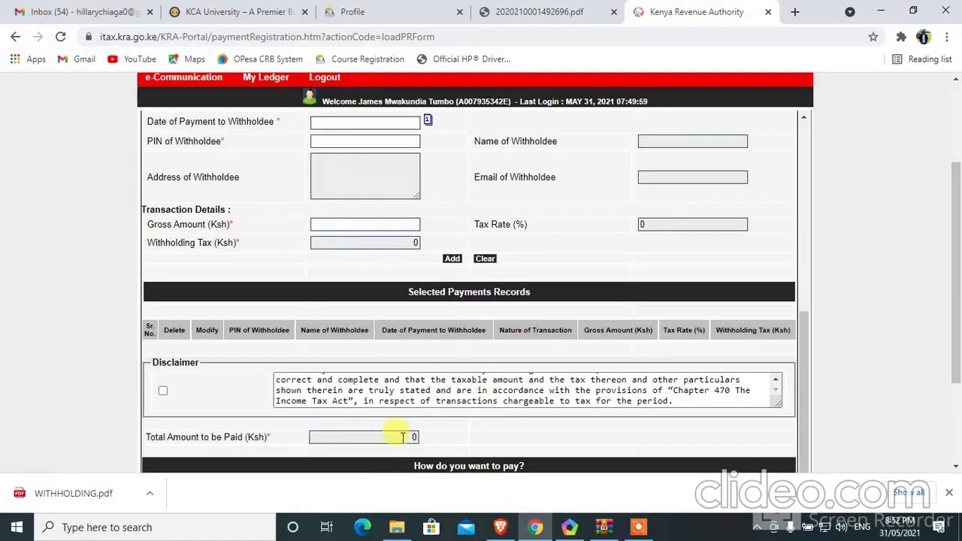
pyautogui.scroll(-2, 639, 410)
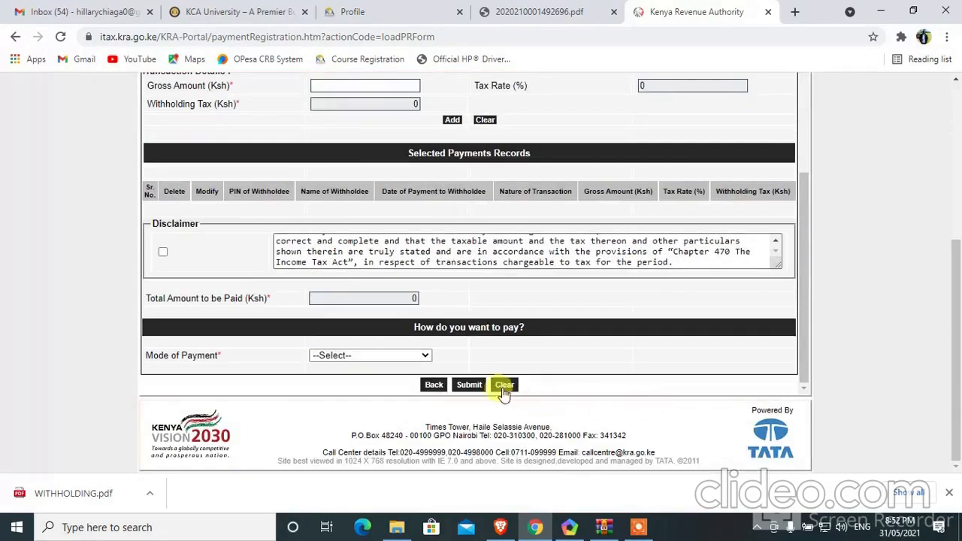
pyautogui.click(426, 357)
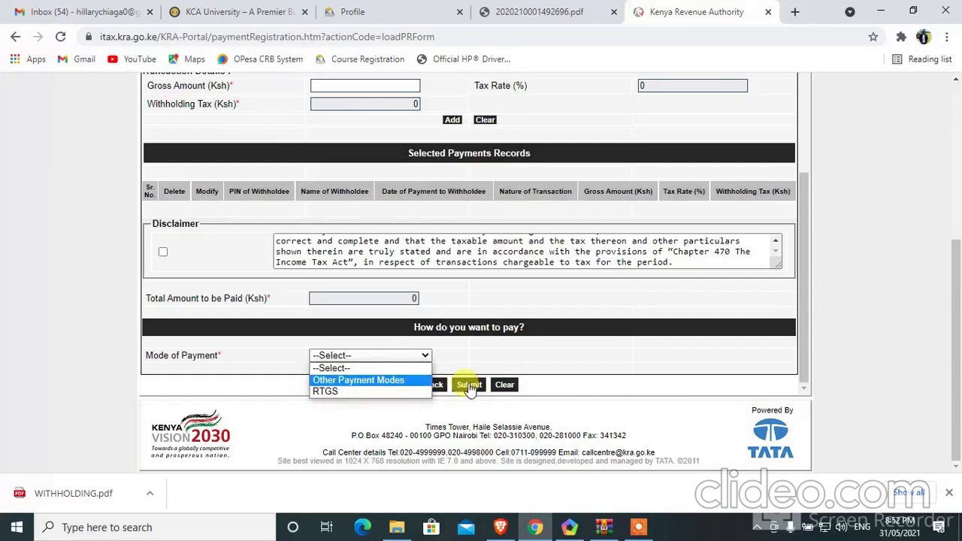
# Open the downloaded WITHHOLDING.pdf payment slip and examine its payment details, M-Payment instructions, partner banks and disclaimer
pyautogui.click(103, 493)
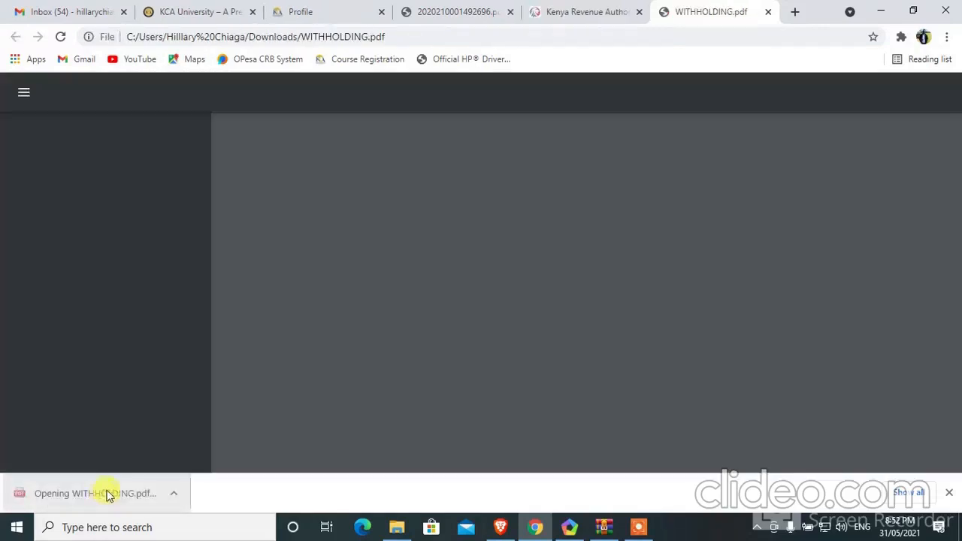
pyautogui.scroll(-1, 576, 369)
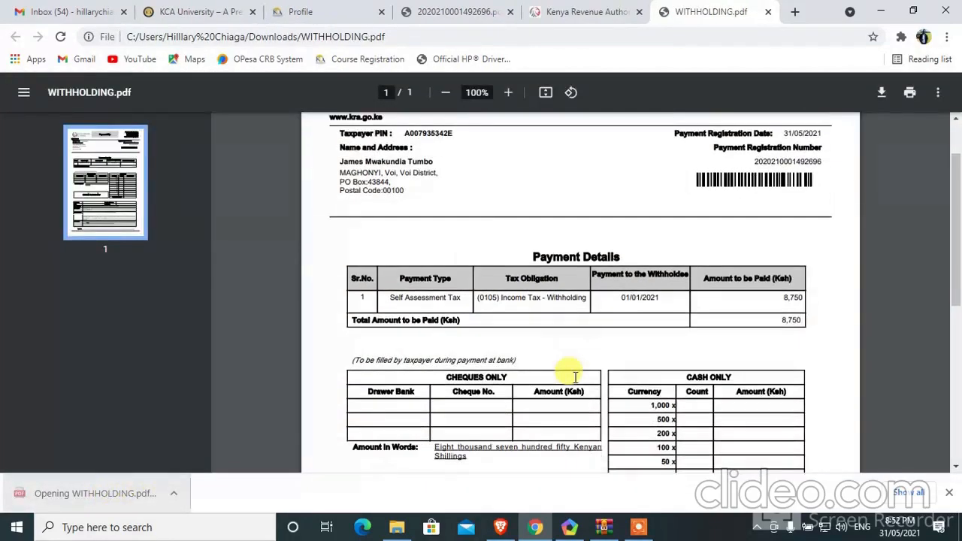
pyautogui.scroll(-4, 575, 377)
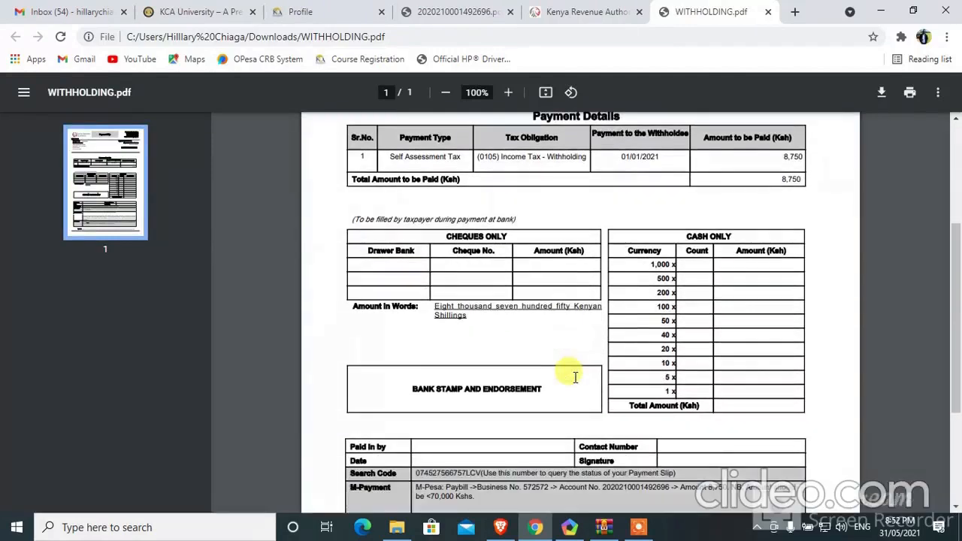
pyautogui.scroll(-4, 575, 377)
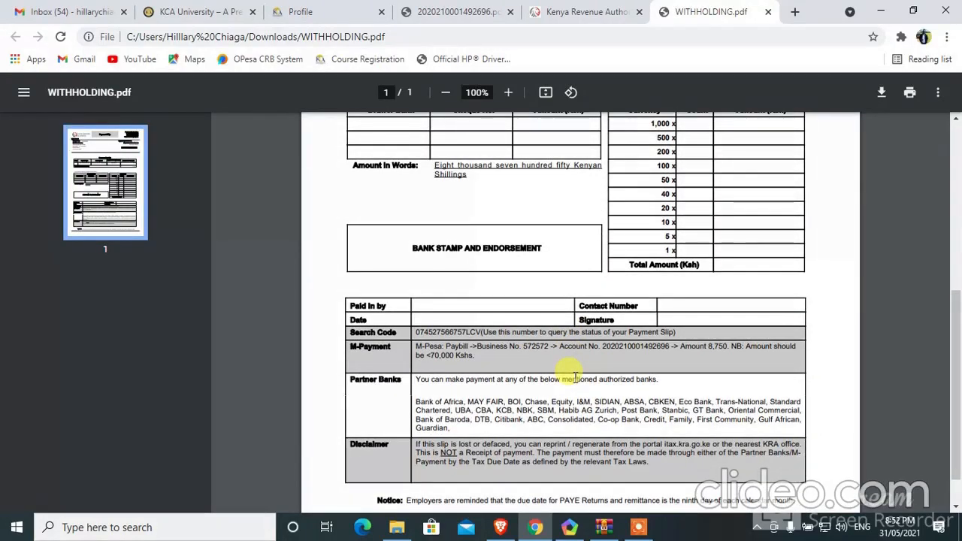
pyautogui.scroll(-1, 575, 378)
pyautogui.scroll(6, 576, 378)
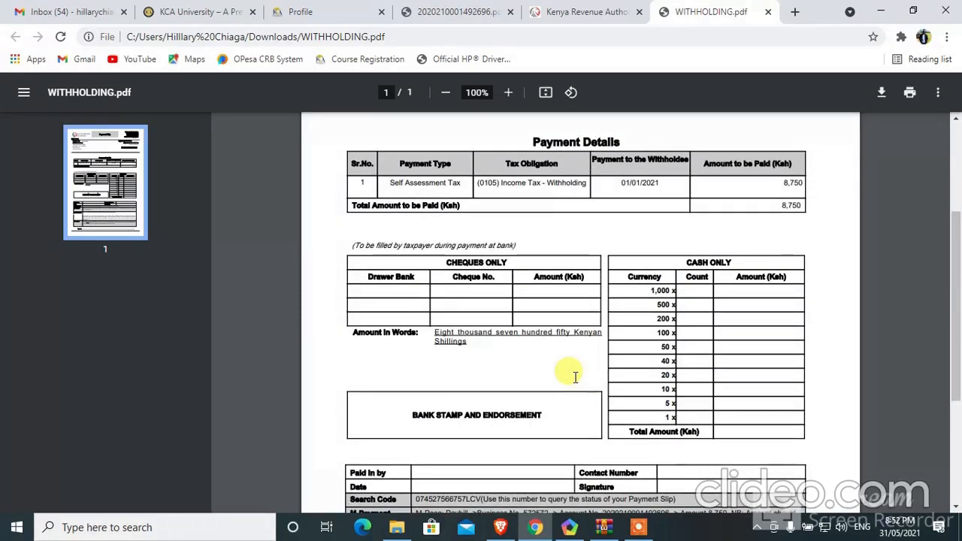
pyautogui.scroll(-1, 575, 377)
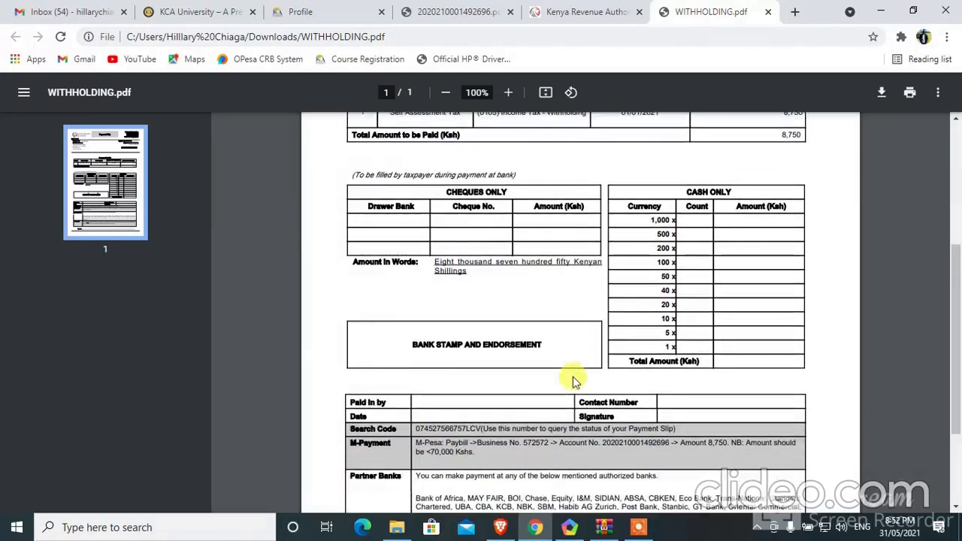
pyautogui.scroll(1, 573, 382)
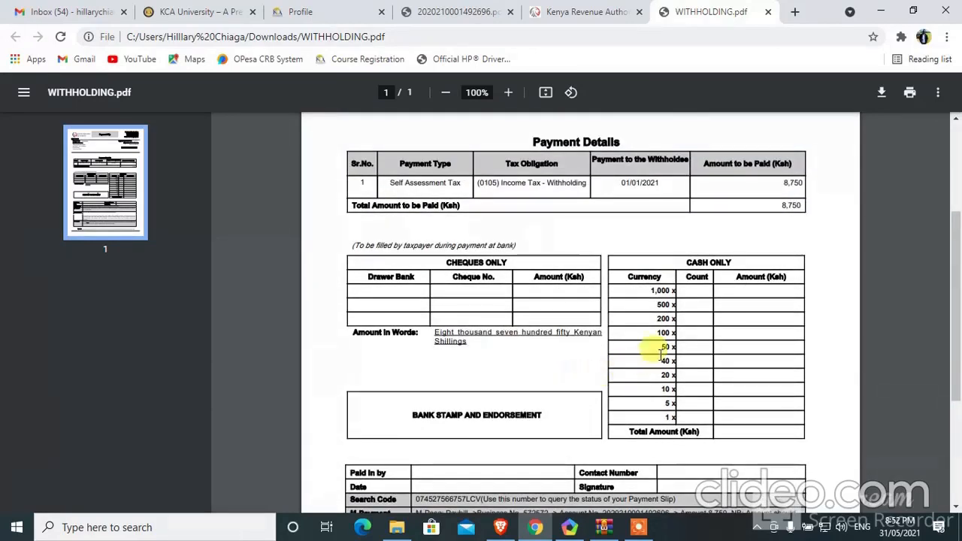
pyautogui.scroll(-3, 662, 353)
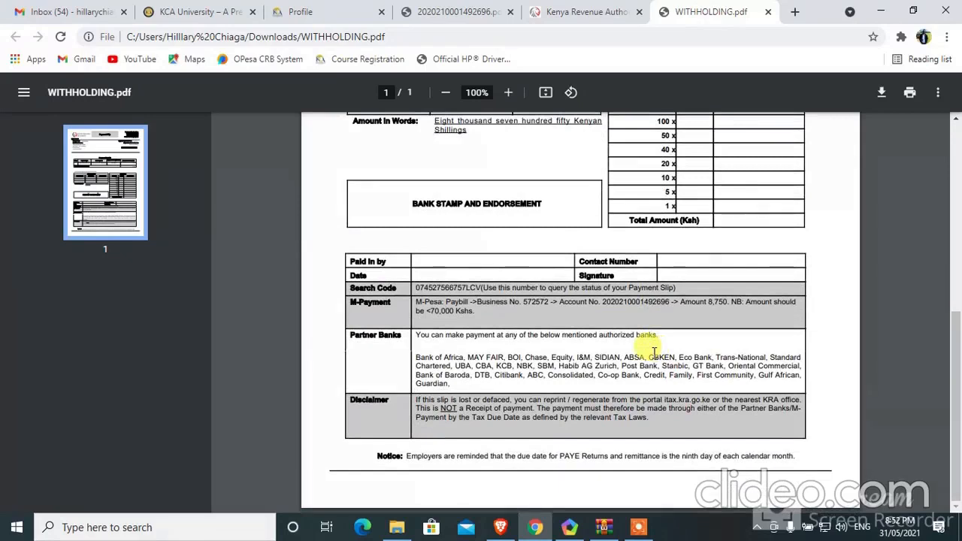
pyautogui.scroll(2, 654, 352)
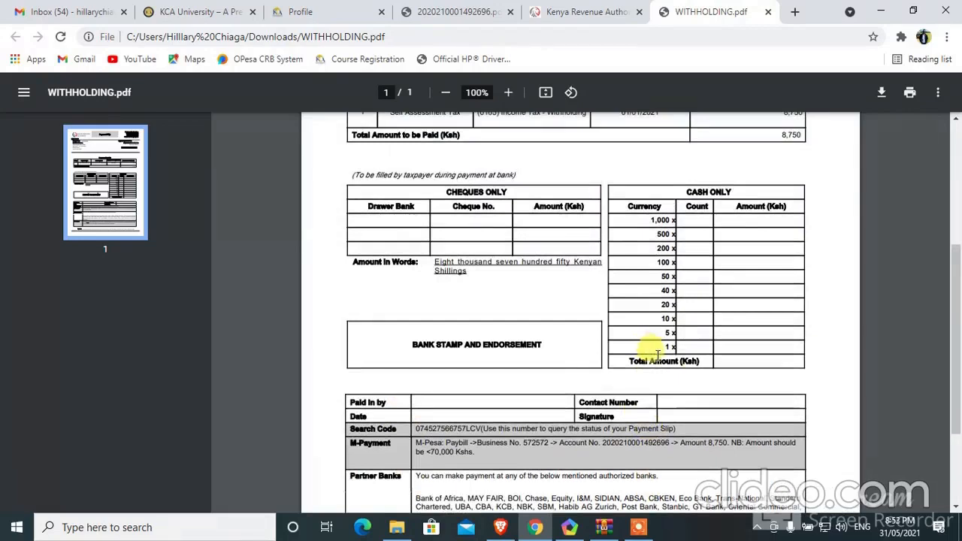
pyautogui.scroll(2, 655, 351)
pyautogui.scroll(2, 657, 355)
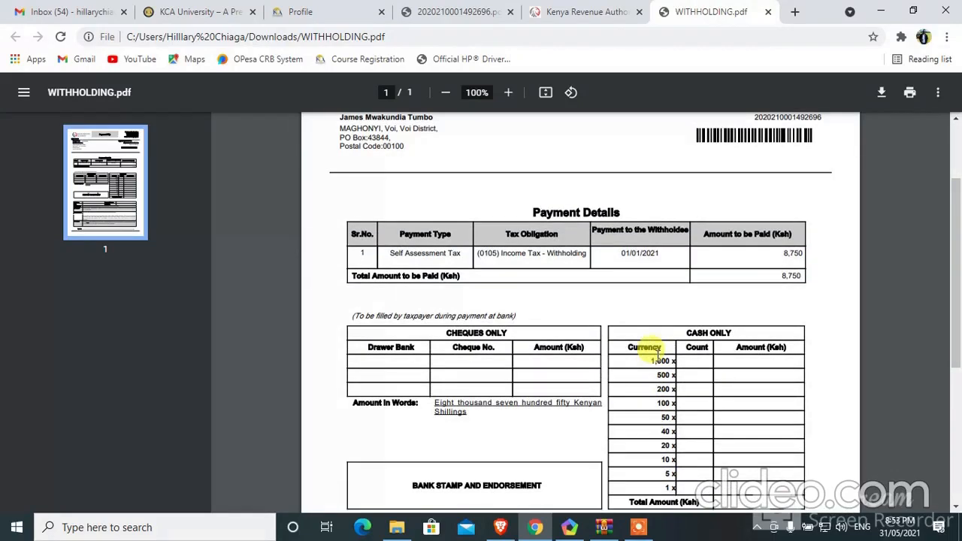
pyautogui.scroll(2, 658, 355)
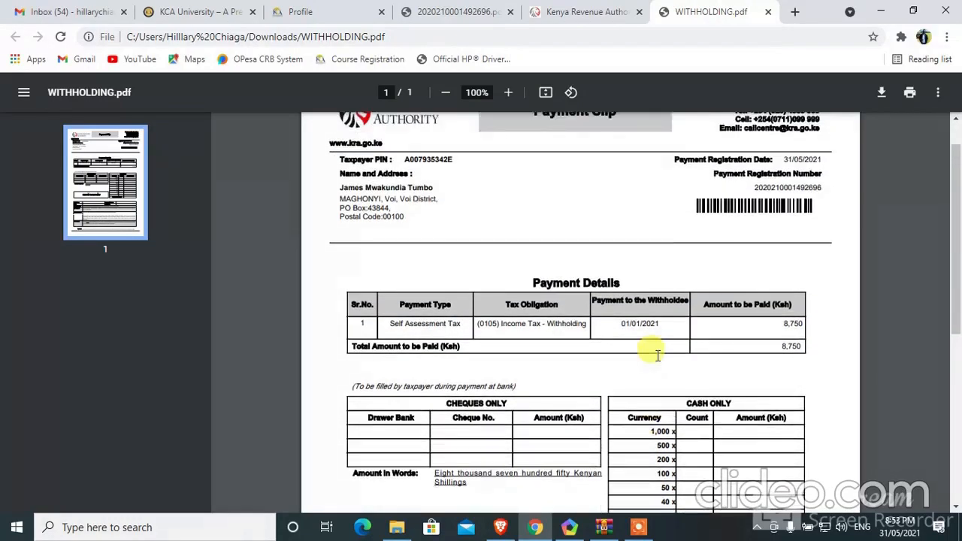
pyautogui.scroll(2, 658, 355)
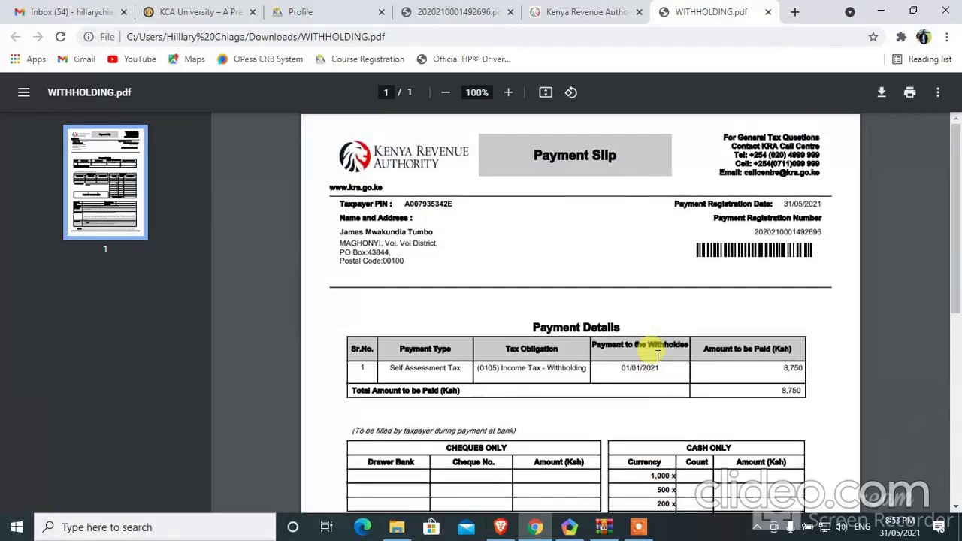
pyautogui.scroll(-4, 658, 355)
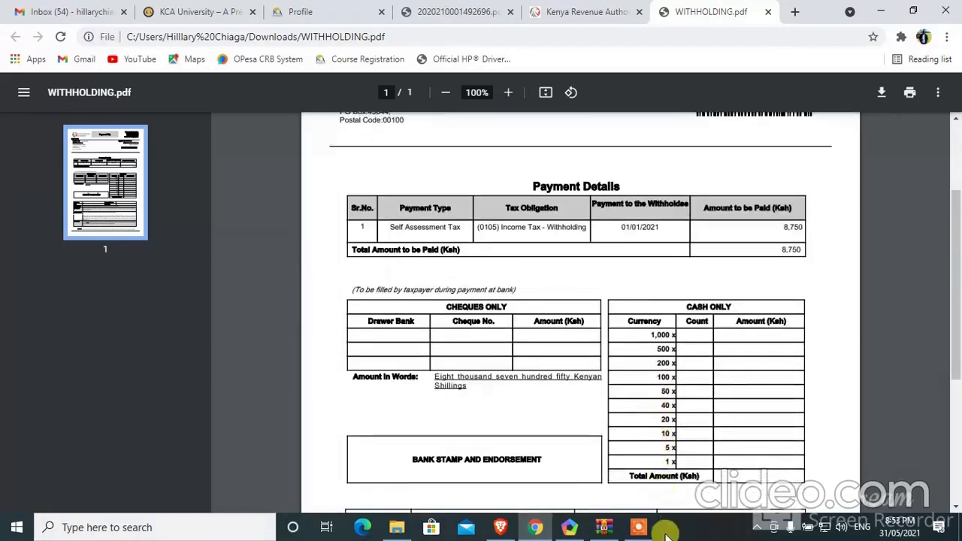
pyautogui.click(636, 527)
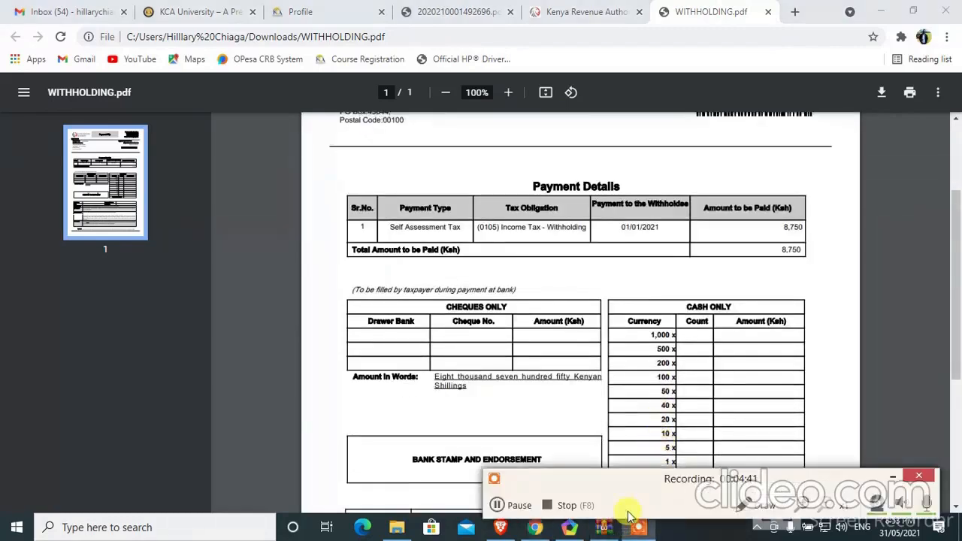
pyautogui.click(505, 504)
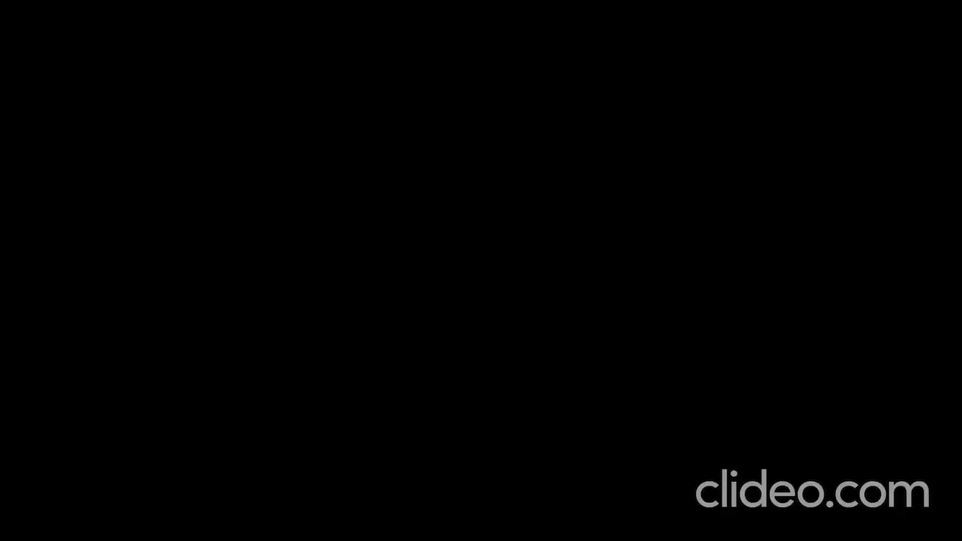